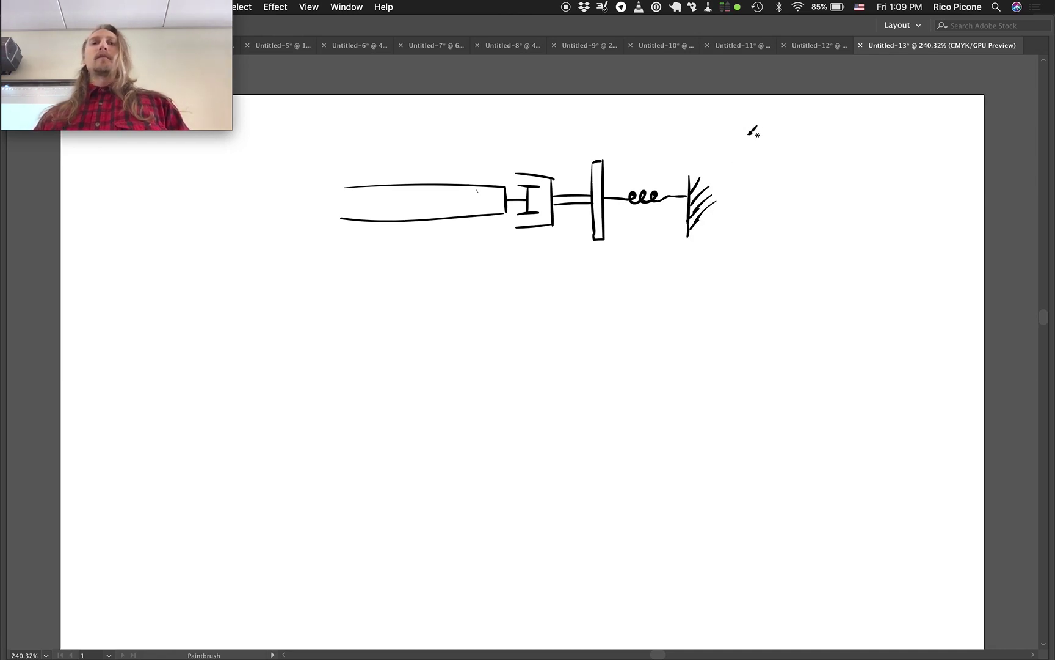
# Extend the wall's vertical line upward above the hatching with a Paintbrush stroke.
pyautogui.moveTo(693, 178)
pyautogui.mouseDown()
pyautogui.moveTo(699, 148)
pyautogui.moveTo(692, 172)
pyautogui.mouseUp()
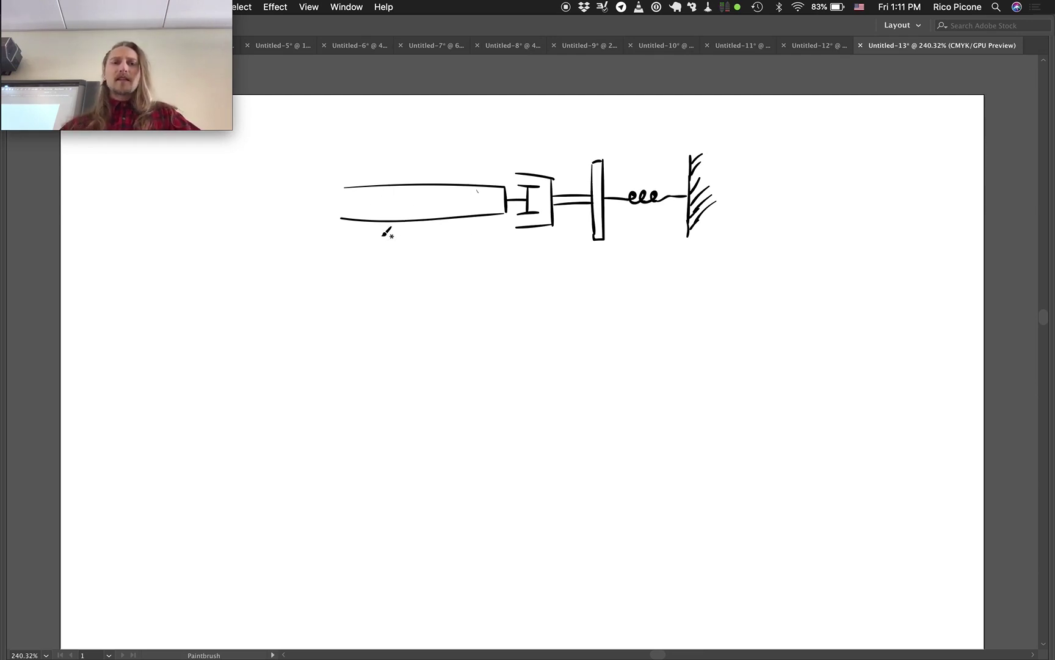
# Draw rotation arcs around the shaft end with an arrowhead, labelled Ωs.
pyautogui.moveTo(379, 230); pyautogui.dragTo(392, 225)
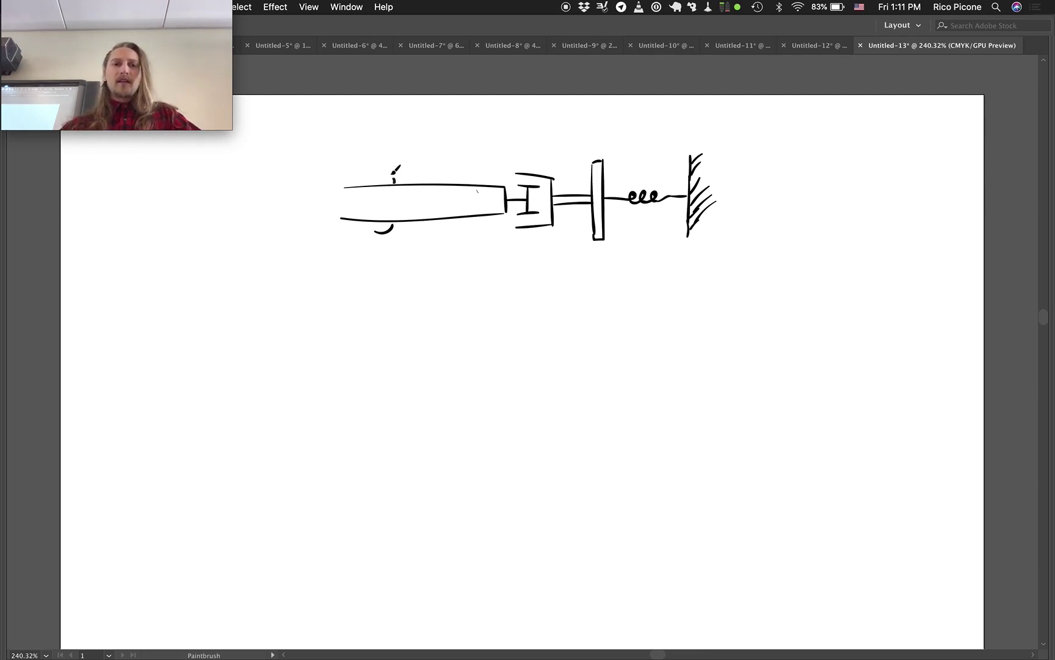
pyautogui.moveTo(394, 182)
pyautogui.mouseDown()
pyautogui.moveTo(377, 168)
pyautogui.moveTo(380, 176)
pyautogui.moveTo(407, 161)
pyautogui.moveTo(400, 151)
pyautogui.moveTo(423, 158)
pyautogui.mouseUp()
pyautogui.moveTo(426, 152); pyautogui.dragTo(425, 161)
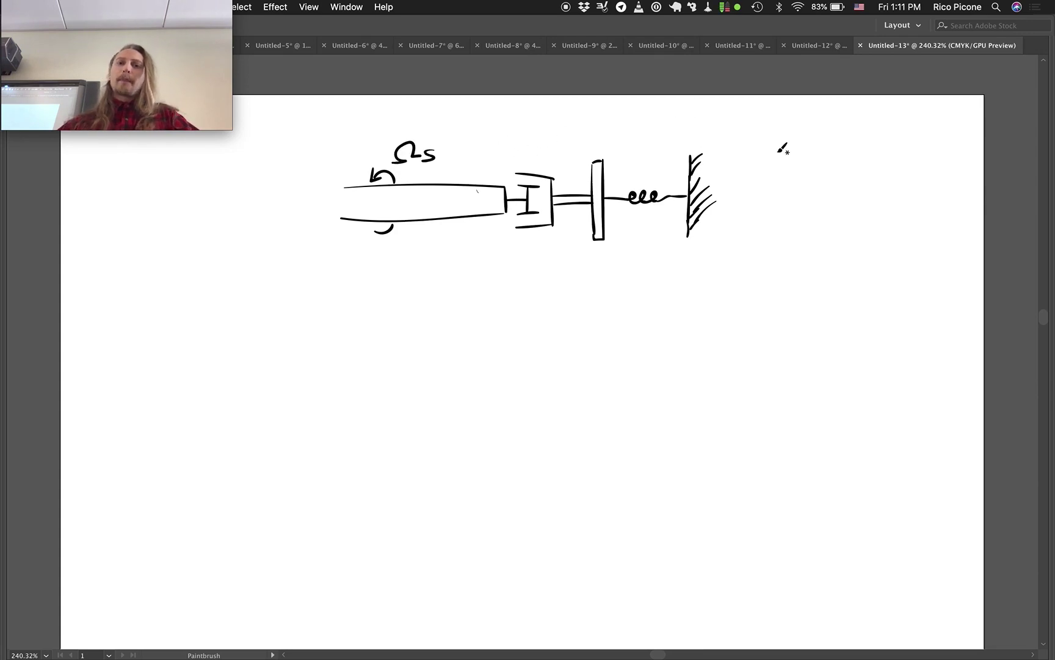
# Add an arrow pointing at the flywheel and hand-letter the labels J, θJ and K.
pyautogui.moveTo(635, 143); pyautogui.dragTo(614, 161)
pyautogui.moveTo(656, 126); pyautogui.dragTo(611, 163)
pyautogui.moveTo(612, 150); pyautogui.dragTo(624, 160)
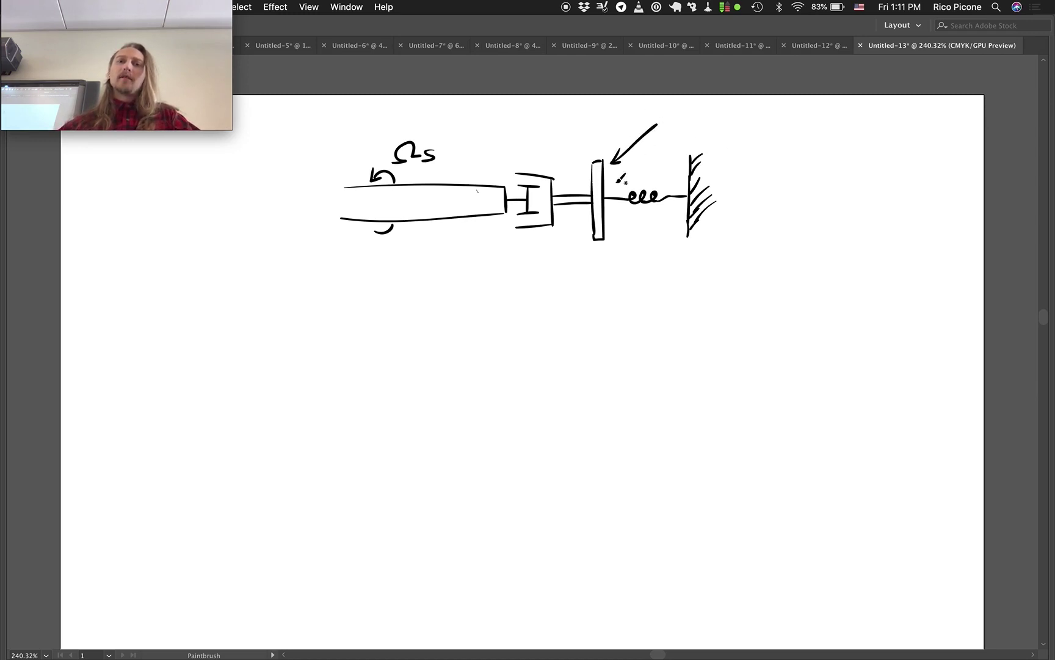
pyautogui.moveTo(616, 173)
pyautogui.mouseDown()
pyautogui.moveTo(609, 183)
pyautogui.moveTo(620, 172)
pyautogui.mouseUp()
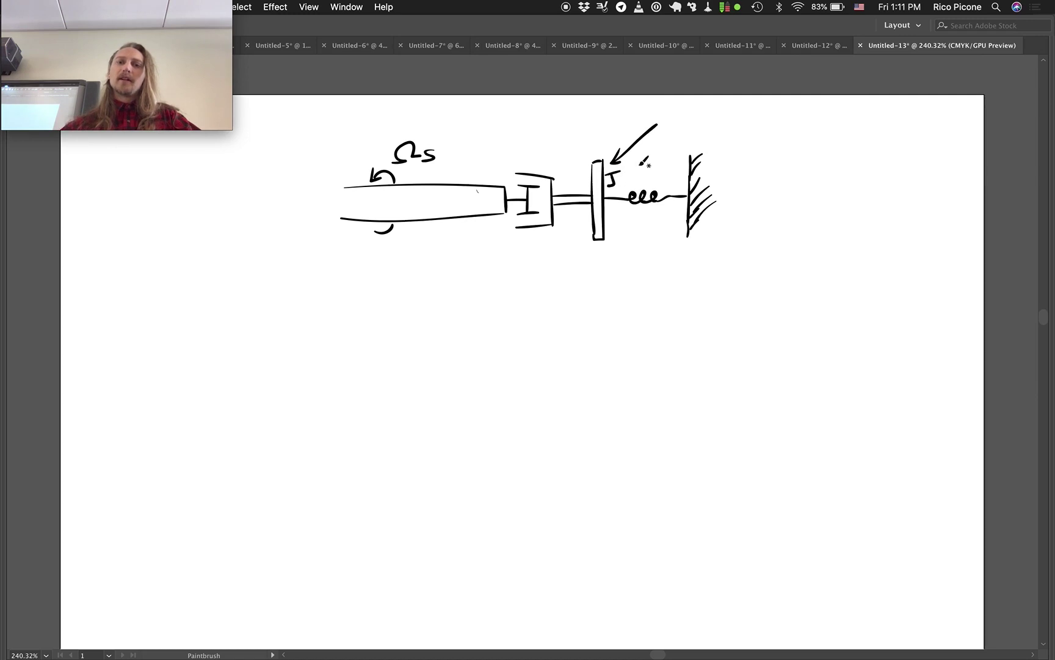
pyautogui.moveTo(672, 110)
pyautogui.mouseDown()
pyautogui.moveTo(664, 122)
pyautogui.moveTo(672, 112)
pyautogui.moveTo(686, 129)
pyautogui.mouseUp()
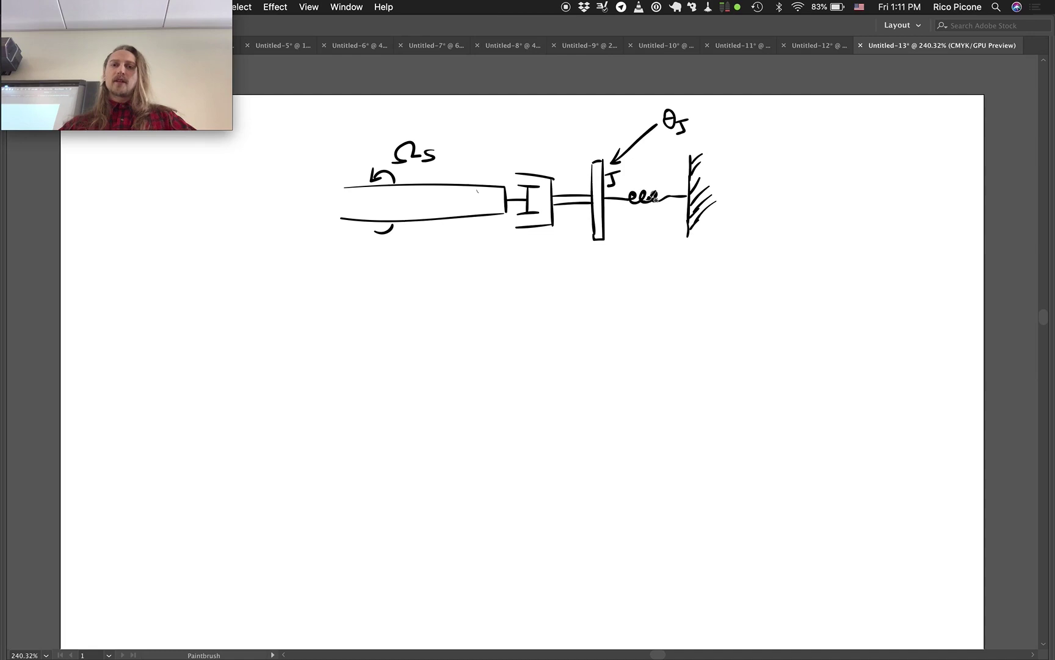
pyautogui.moveTo(646, 171); pyautogui.dragTo(659, 182)
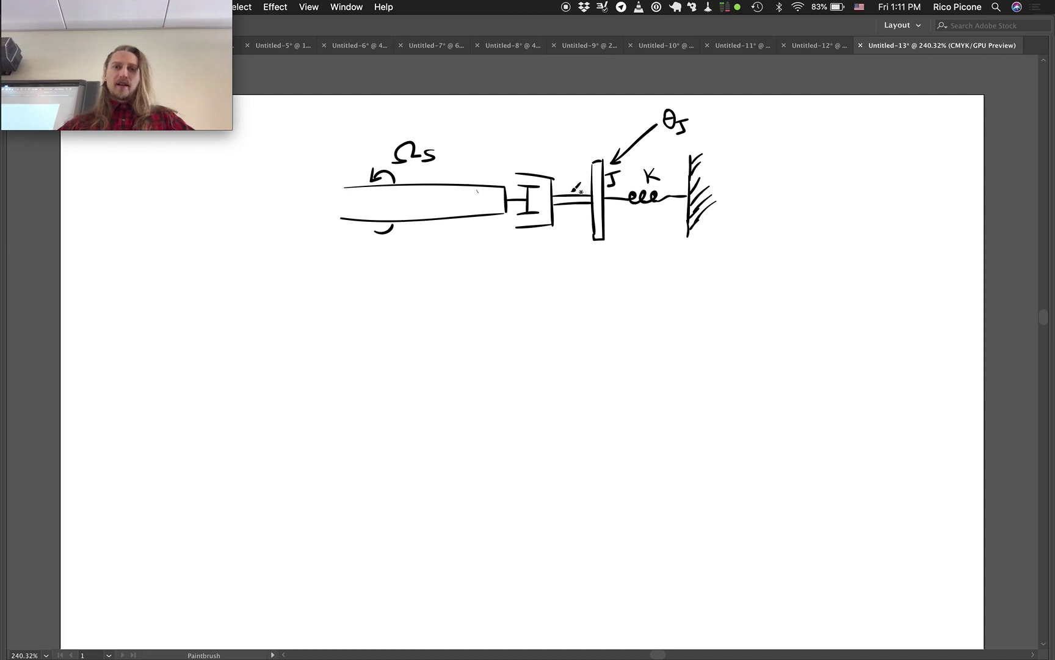
# Draw a hatched bearing on the shaft before the flywheel and label the damper B1 and bearing B2.
pyautogui.moveTo(574, 188)
pyautogui.mouseDown()
pyautogui.moveTo(593, 179)
pyautogui.moveTo(576, 177)
pyautogui.mouseUp()
pyautogui.moveTo(574, 191)
pyautogui.mouseDown()
pyautogui.moveTo(573, 215)
pyautogui.moveTo(569, 206)
pyautogui.moveTo(574, 218)
pyautogui.moveTo(564, 214)
pyautogui.moveTo(588, 218)
pyautogui.moveTo(567, 213)
pyautogui.mouseUp()
pyautogui.moveTo(568, 225); pyautogui.dragTo(579, 212)
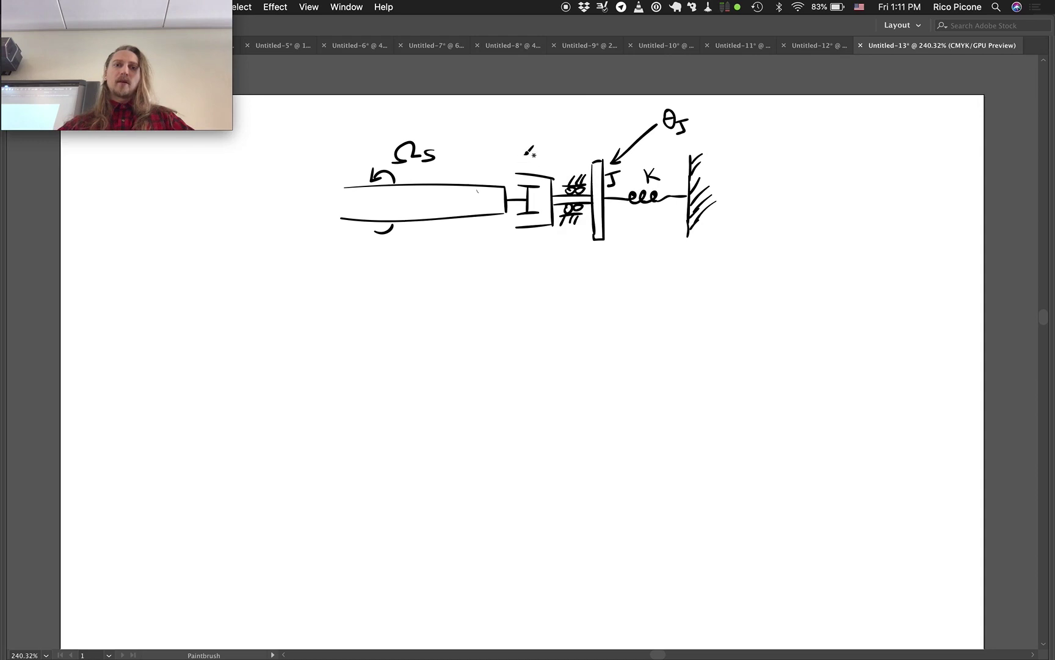
pyautogui.moveTo(518, 146)
pyautogui.mouseDown()
pyautogui.moveTo(519, 162)
pyautogui.moveTo(590, 161)
pyautogui.mouseUp()
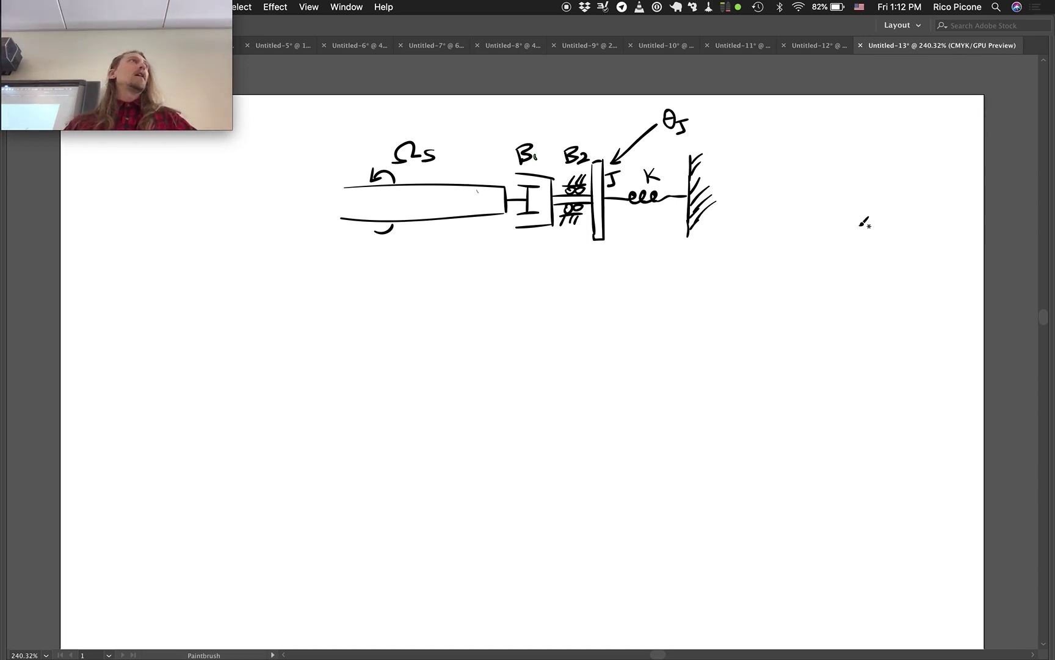
# Zoom in to about 310% and hand-write the heading 'Linear graph' below the schematic.
pyautogui.scroll(3, 867, 221)
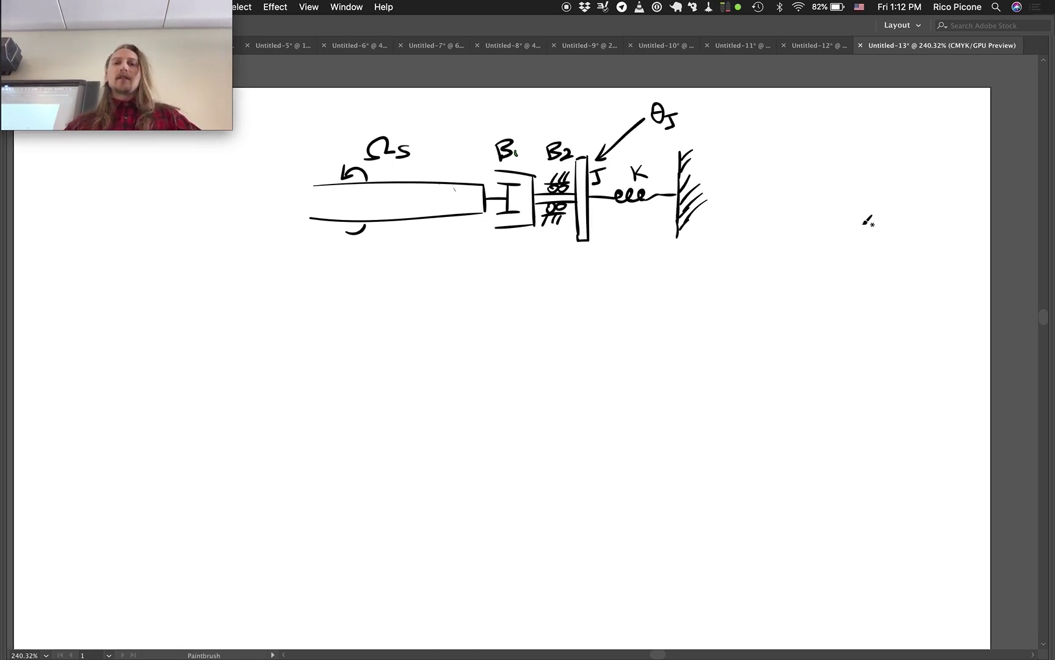
pyautogui.hscroll(-1, 868, 221)
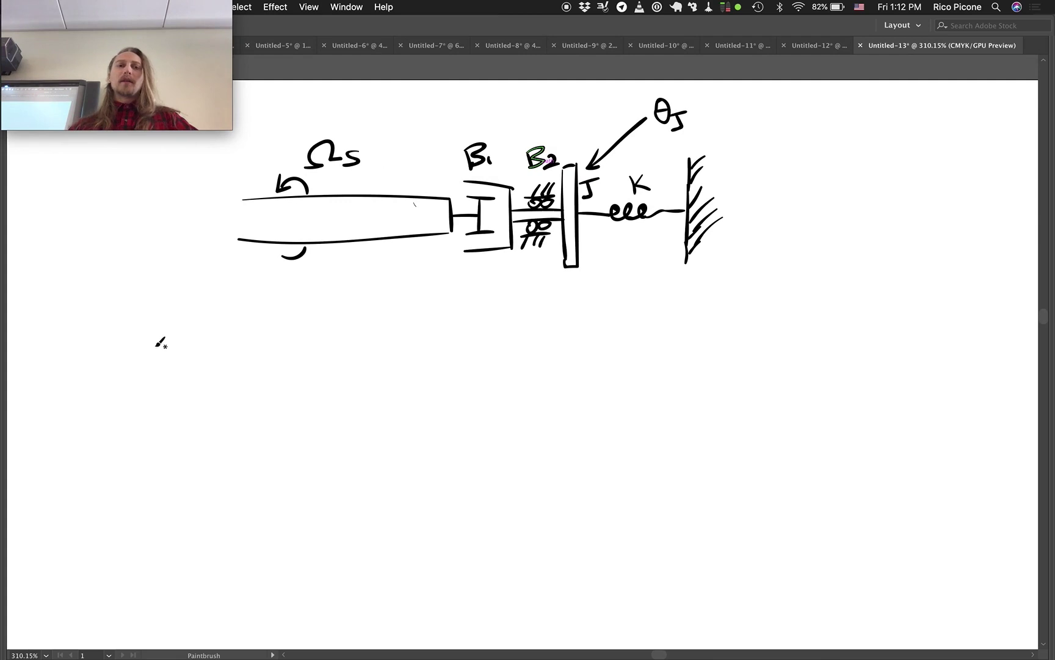
pyautogui.moveTo(121, 324)
pyautogui.mouseDown()
pyautogui.moveTo(121, 345)
pyautogui.moveTo(187, 345)
pyautogui.moveTo(196, 330)
pyautogui.moveTo(238, 336)
pyautogui.moveTo(227, 353)
pyautogui.moveTo(257, 332)
pyautogui.mouseUp()
pyautogui.moveTo(271, 330)
pyautogui.mouseDown()
pyautogui.moveTo(278, 355)
pyautogui.moveTo(279, 342)
pyautogui.mouseUp()
pyautogui.moveTo(291, 317)
pyautogui.mouseDown()
pyautogui.moveTo(290, 353)
pyautogui.moveTo(304, 352)
pyautogui.mouseUp()
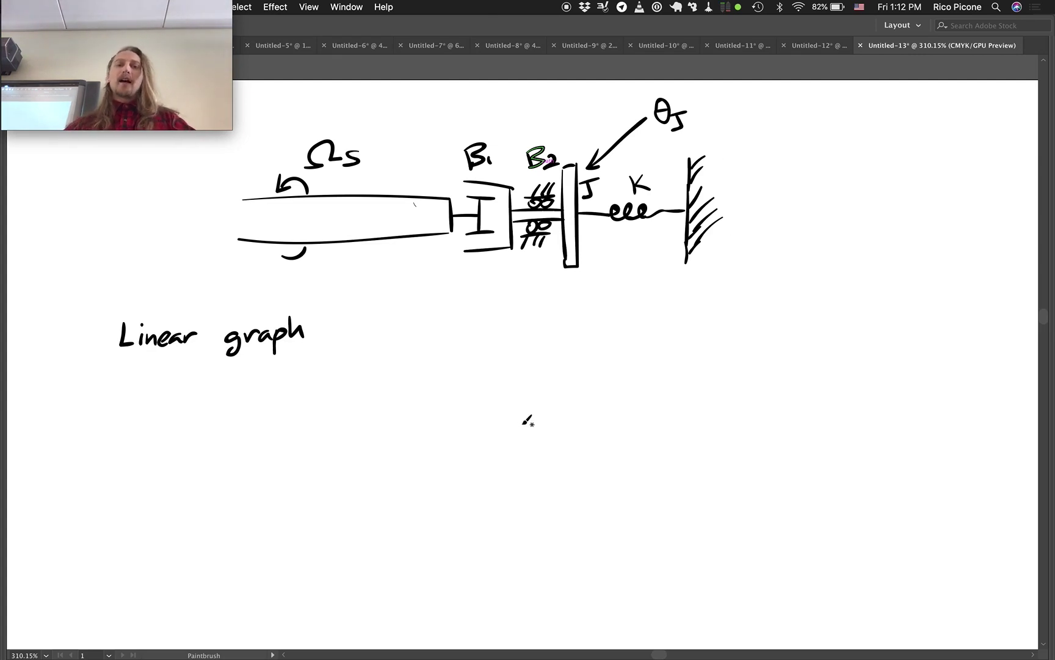
# Draw a hatched ground reference line for the linear graph, labelled Ω=0.
pyautogui.moveTo(477, 469); pyautogui.dragTo(549, 463)
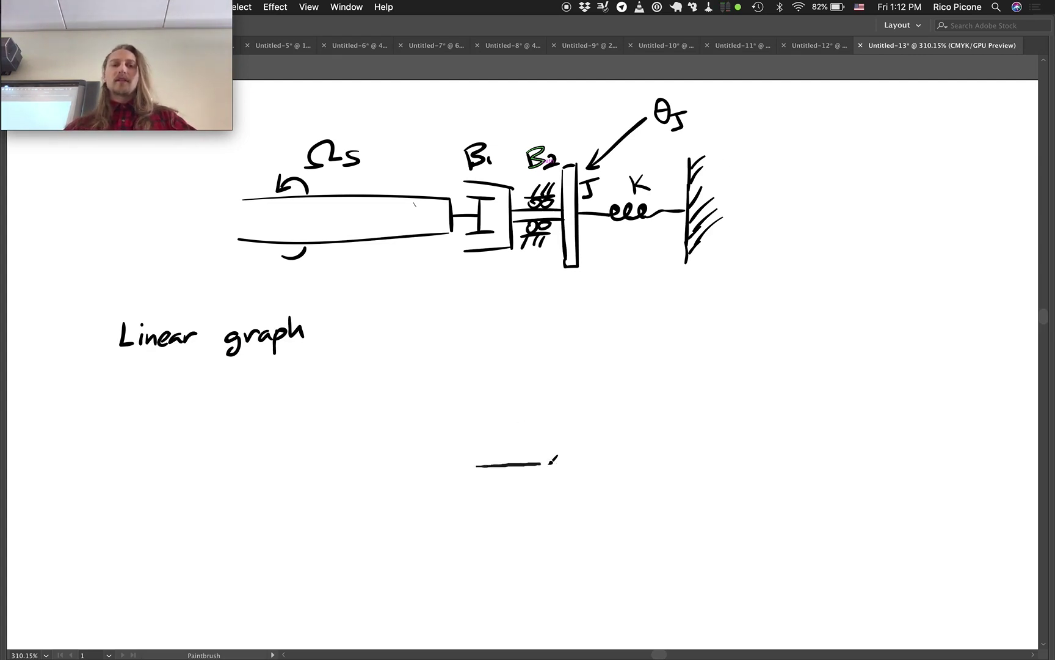
pyautogui.moveTo(482, 466); pyautogui.dragTo(476, 476)
pyautogui.moveTo(492, 464)
pyautogui.mouseDown()
pyautogui.moveTo(487, 475)
pyautogui.moveTo(509, 475)
pyautogui.mouseUp()
pyautogui.moveTo(523, 465)
pyautogui.mouseDown()
pyautogui.moveTo(518, 475)
pyautogui.moveTo(528, 475)
pyautogui.mouseUp()
pyautogui.moveTo(542, 463)
pyautogui.mouseDown()
pyautogui.moveTo(537, 474)
pyautogui.moveTo(595, 474)
pyautogui.moveTo(628, 458)
pyautogui.mouseUp()
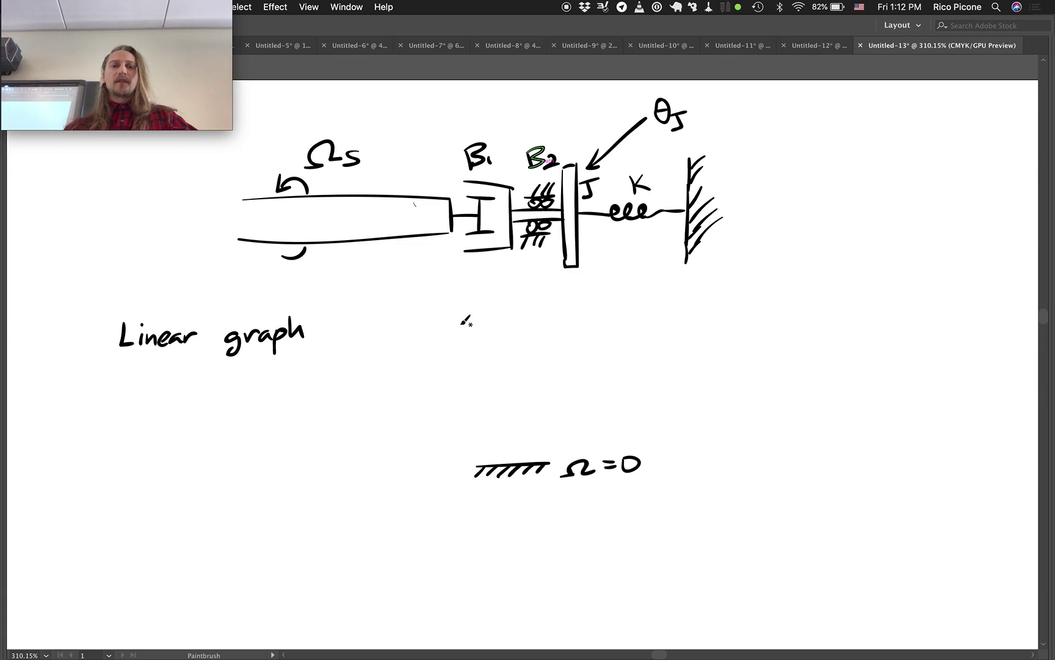
# Draw the left and right node circles above the ground line, redoing a misplaced one.
pyautogui.moveTo(464, 320); pyautogui.dragTo(463, 321)
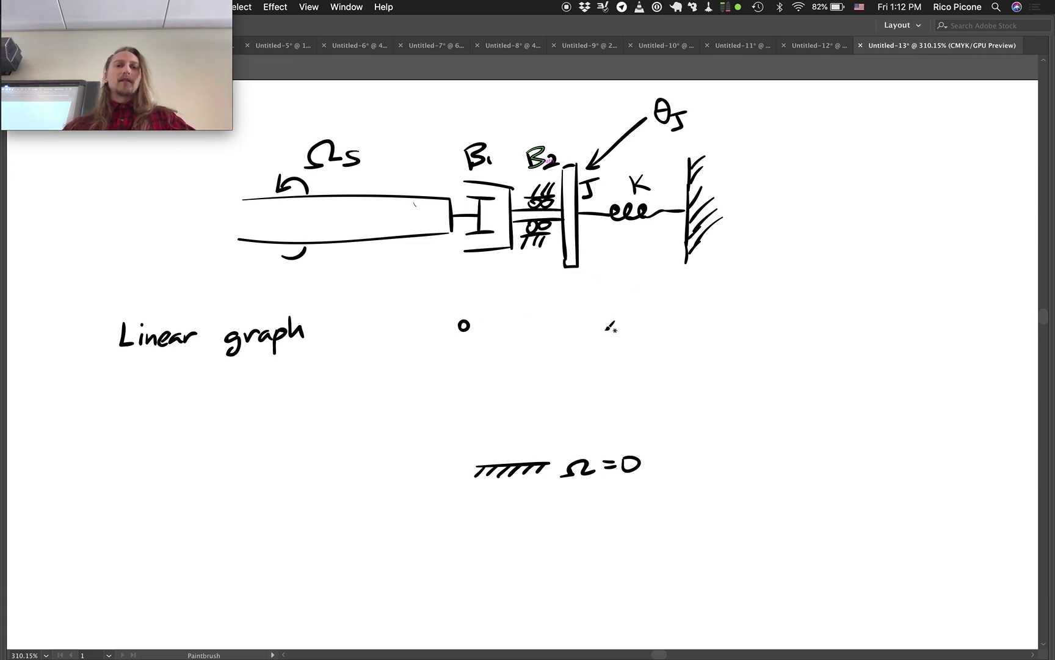
pyautogui.press('super+z')
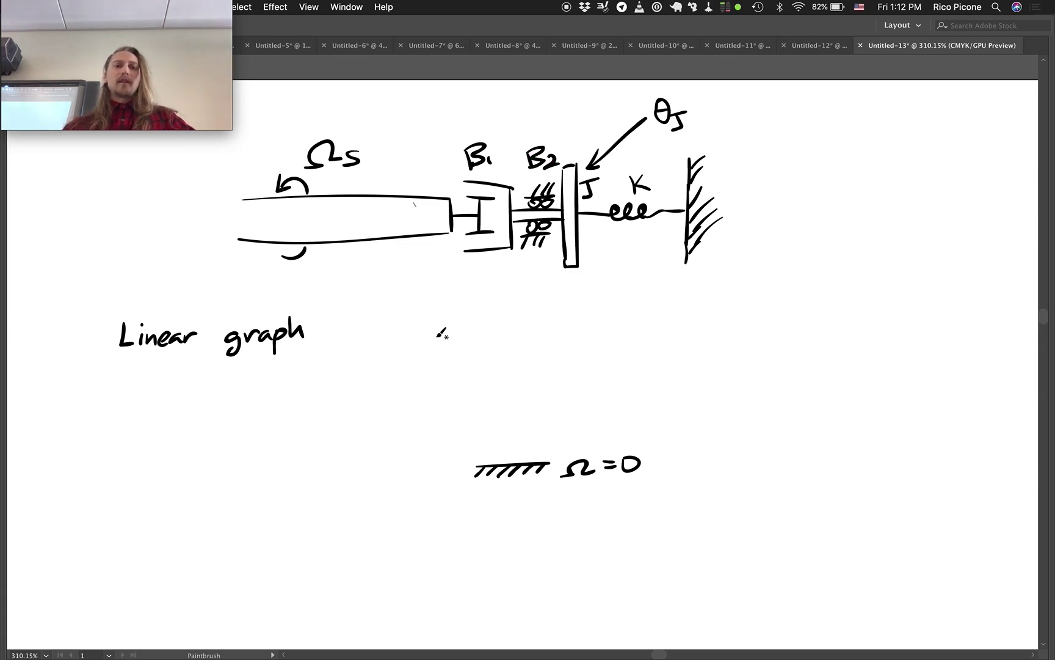
pyautogui.moveTo(439, 332); pyautogui.dragTo(438, 333)
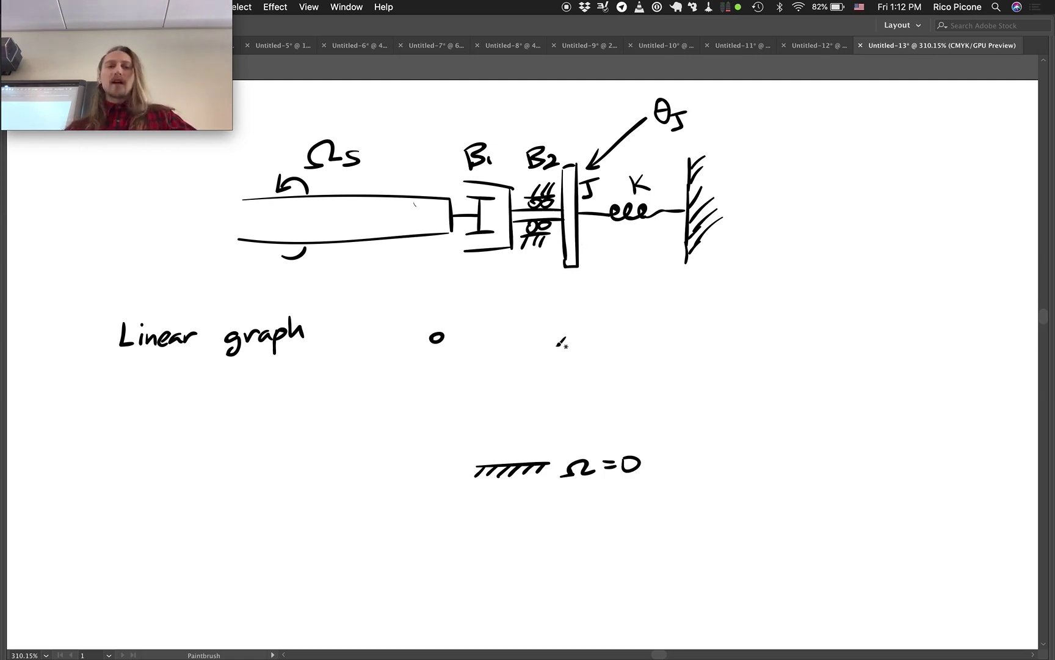
pyautogui.moveTo(558, 330); pyautogui.dragTo(556, 331)
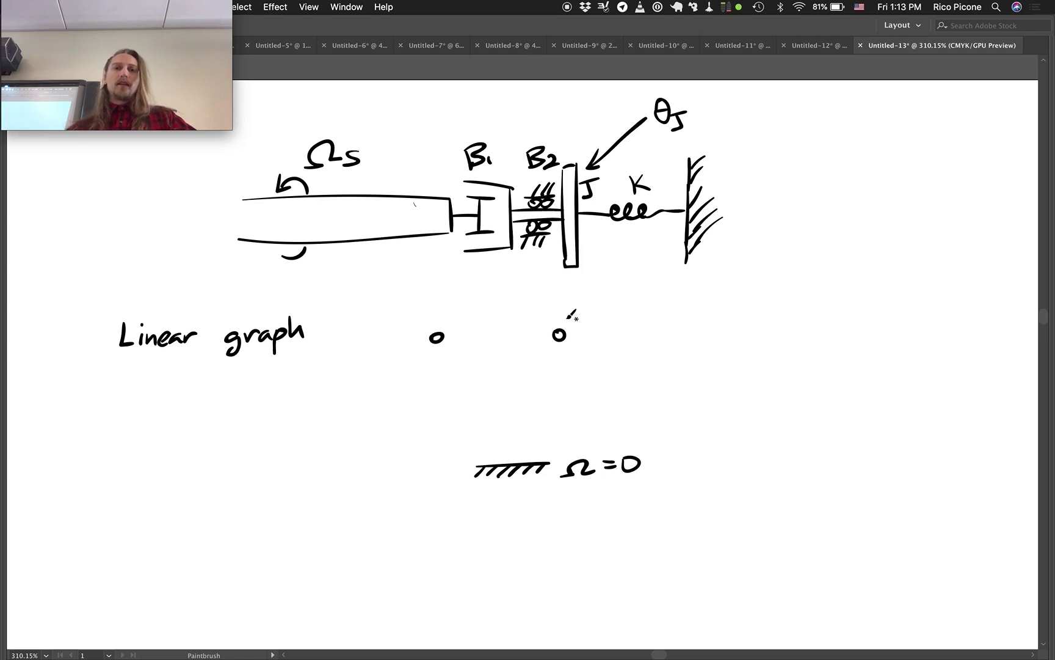
# Draw the arrowed J branch from the right node down to the ground line.
pyautogui.moveTo(559, 341); pyautogui.dragTo(533, 439)
pyautogui.moveTo(526, 450); pyautogui.dragTo(523, 459)
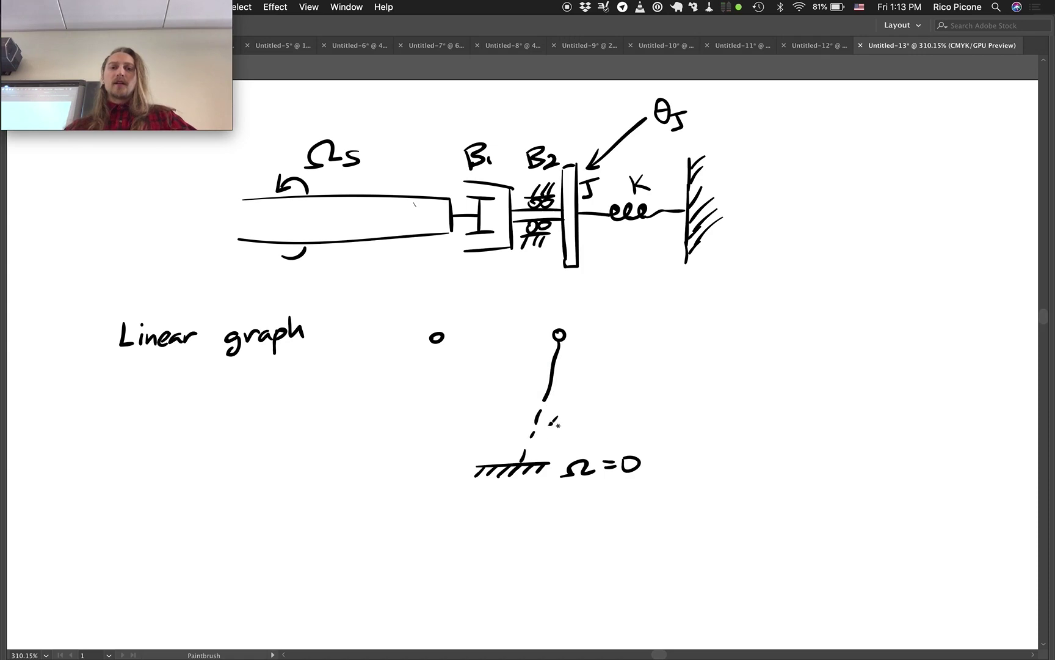
pyautogui.moveTo(540, 394)
pyautogui.mouseDown()
pyautogui.moveTo(557, 404)
pyautogui.moveTo(574, 388)
pyautogui.mouseUp()
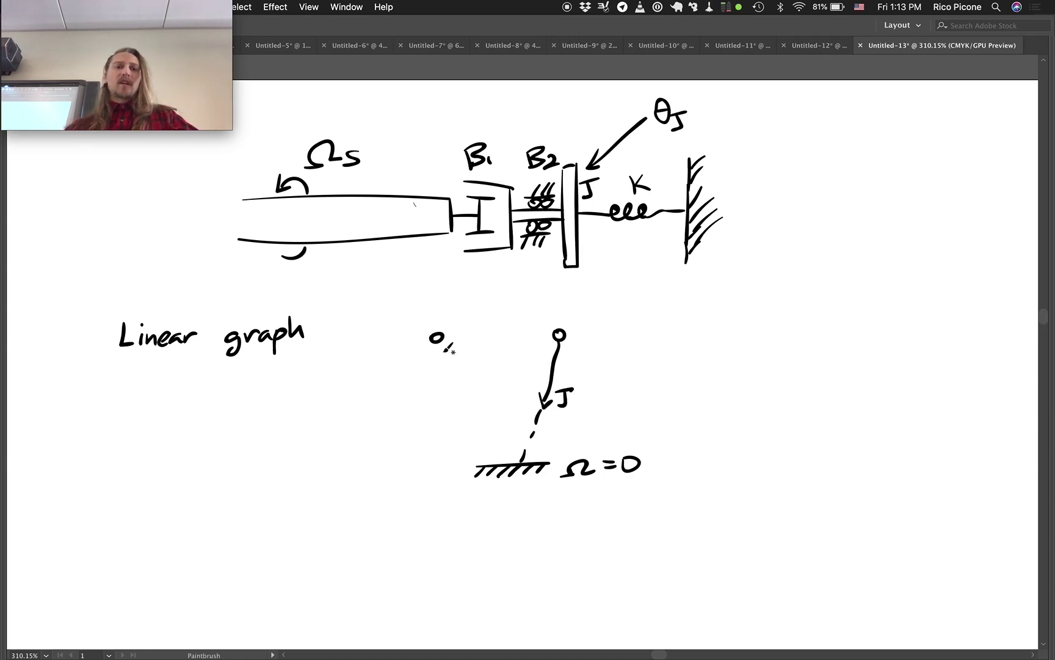
# Draw the left node's source branch with a circle labelled Ωs, plus an input arrow left of the shaft.
pyautogui.moveTo(439, 346); pyautogui.dragTo(467, 430)
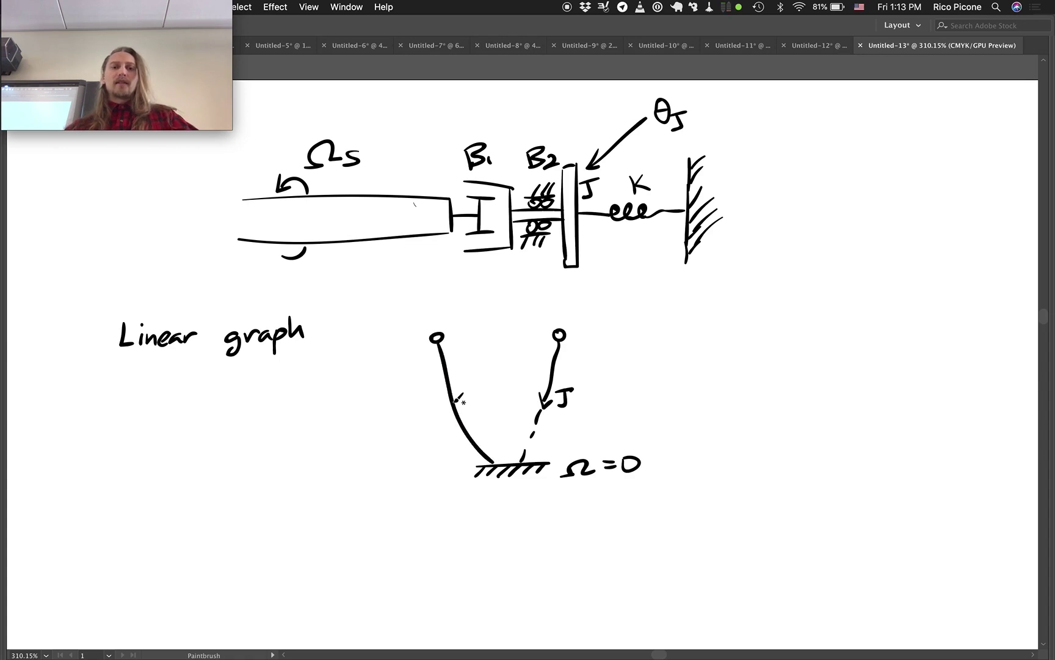
pyautogui.moveTo(454, 389)
pyautogui.mouseDown()
pyautogui.moveTo(451, 415)
pyautogui.moveTo(464, 408)
pyautogui.mouseUp()
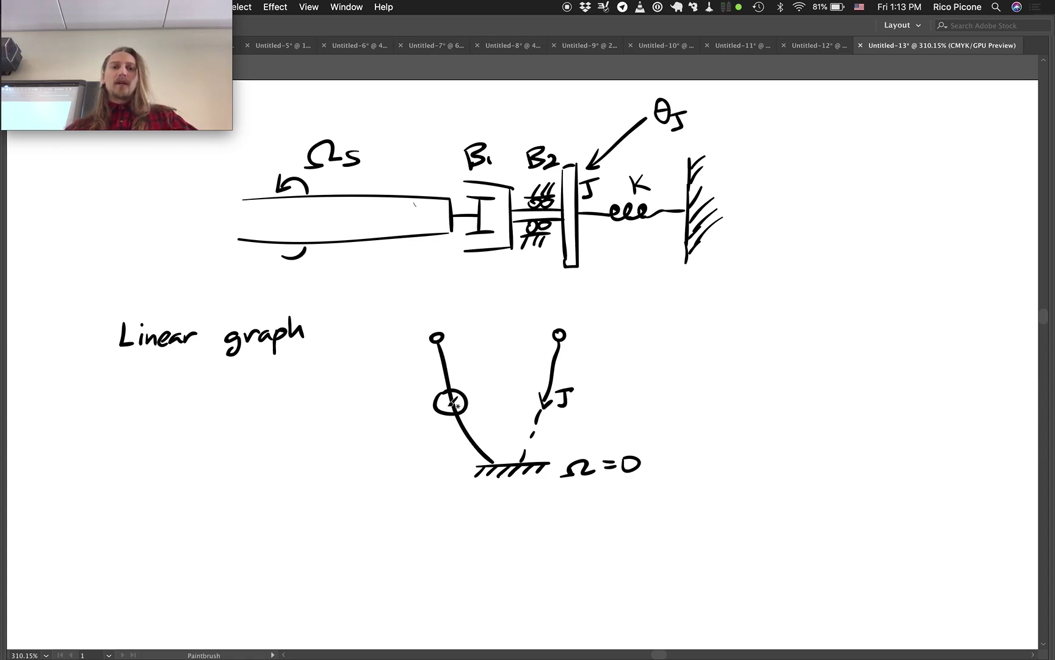
pyautogui.moveTo(390, 414)
pyautogui.mouseDown()
pyautogui.moveTo(413, 408)
pyautogui.moveTo(416, 419)
pyautogui.mouseUp()
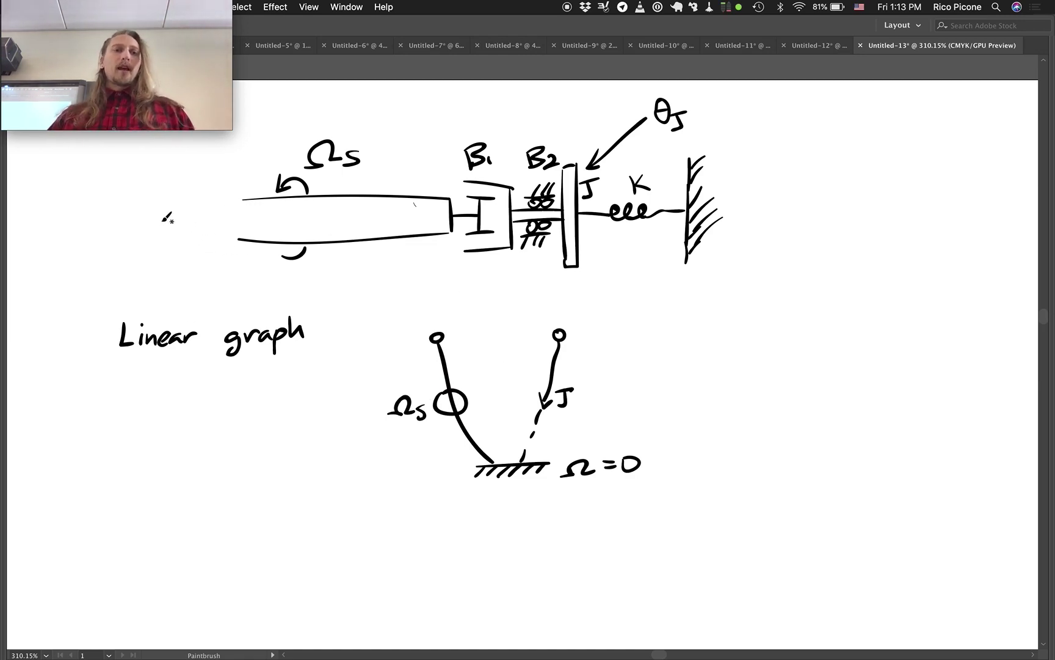
pyautogui.moveTo(156, 220)
pyautogui.mouseDown()
pyautogui.moveTo(202, 220)
pyautogui.moveTo(192, 227)
pyautogui.mouseUp()
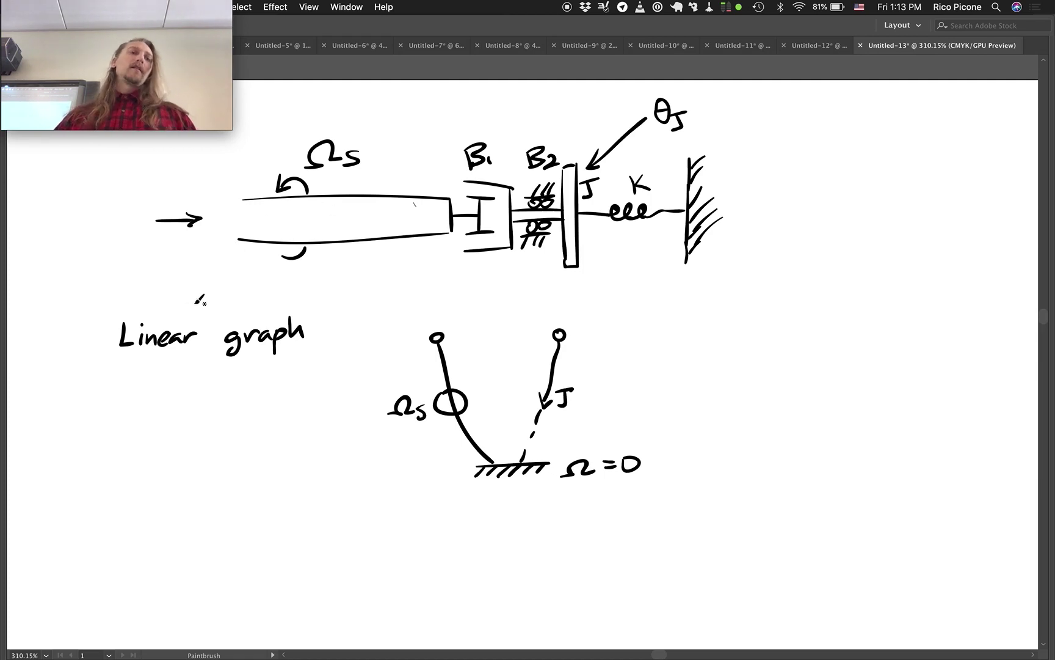
# Draw a + above the input arrow and a downward arrow inside the Ωs source circle.
pyautogui.moveTo(160, 203)
pyautogui.mouseDown()
pyautogui.moveTo(160, 215)
pyautogui.moveTo(167, 207)
pyautogui.mouseUp()
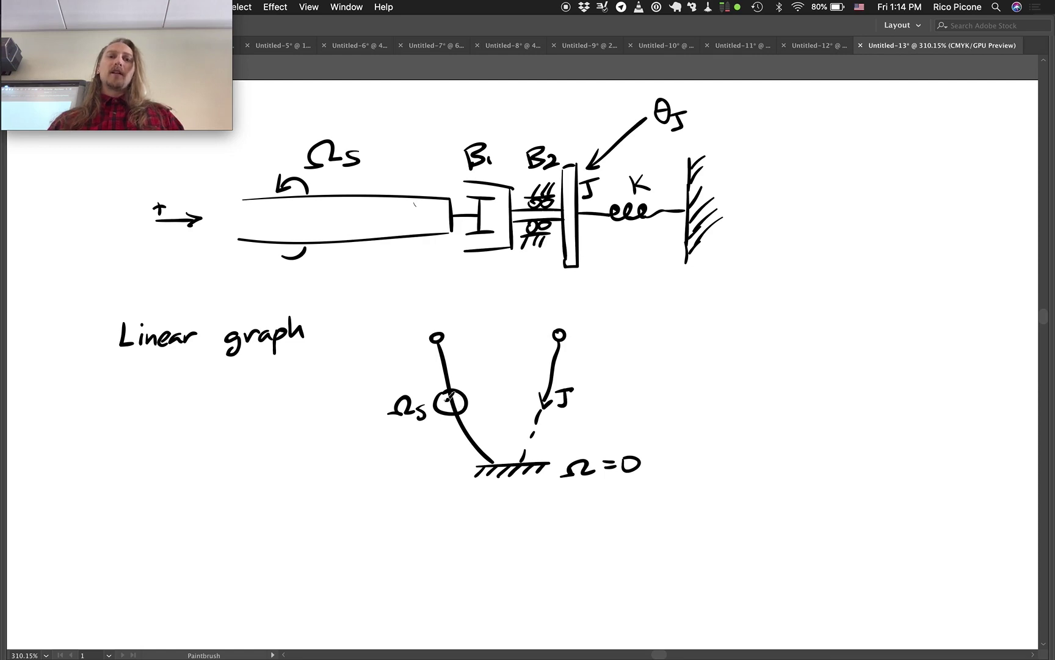
pyautogui.moveTo(454, 404); pyautogui.dragTo(467, 392)
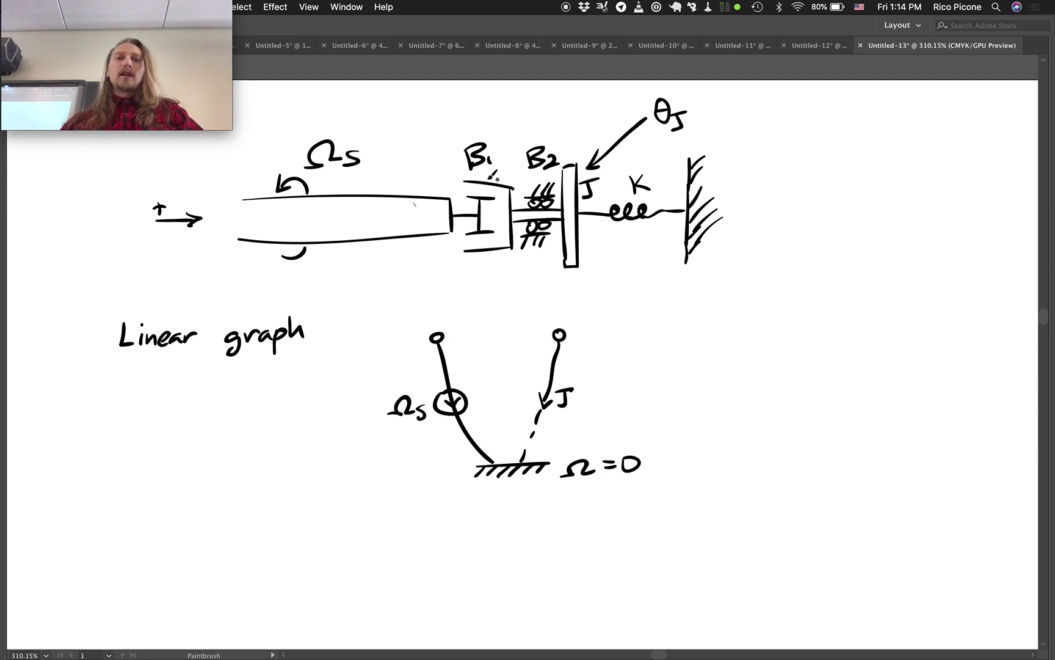
# Draw the B1 branch arcing between the two nodes with an arrowhead and B1 label.
pyautogui.moveTo(438, 336)
pyautogui.mouseDown()
pyautogui.moveTo(488, 313)
pyautogui.moveTo(559, 333)
pyautogui.mouseUp()
pyautogui.moveTo(490, 315); pyautogui.dragTo(503, 322)
pyautogui.moveTo(482, 292)
pyautogui.mouseDown()
pyautogui.moveTo(486, 308)
pyautogui.moveTo(499, 308)
pyautogui.mouseUp()
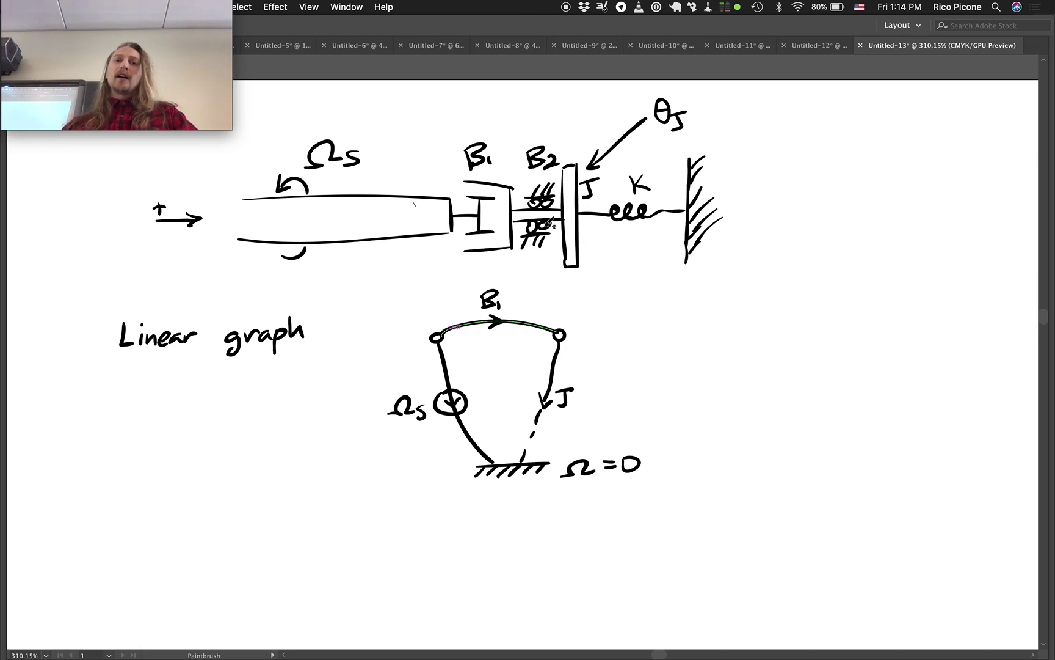
# Draw the arrowed B2 and K branches from the right node down to ground.
pyautogui.moveTo(560, 336)
pyautogui.mouseDown()
pyautogui.moveTo(514, 405)
pyautogui.moveTo(508, 467)
pyautogui.mouseUp()
pyautogui.moveTo(507, 394)
pyautogui.mouseDown()
pyautogui.moveTo(515, 407)
pyautogui.moveTo(525, 393)
pyautogui.moveTo(491, 387)
pyautogui.moveTo(494, 377)
pyautogui.moveTo(512, 386)
pyautogui.mouseUp()
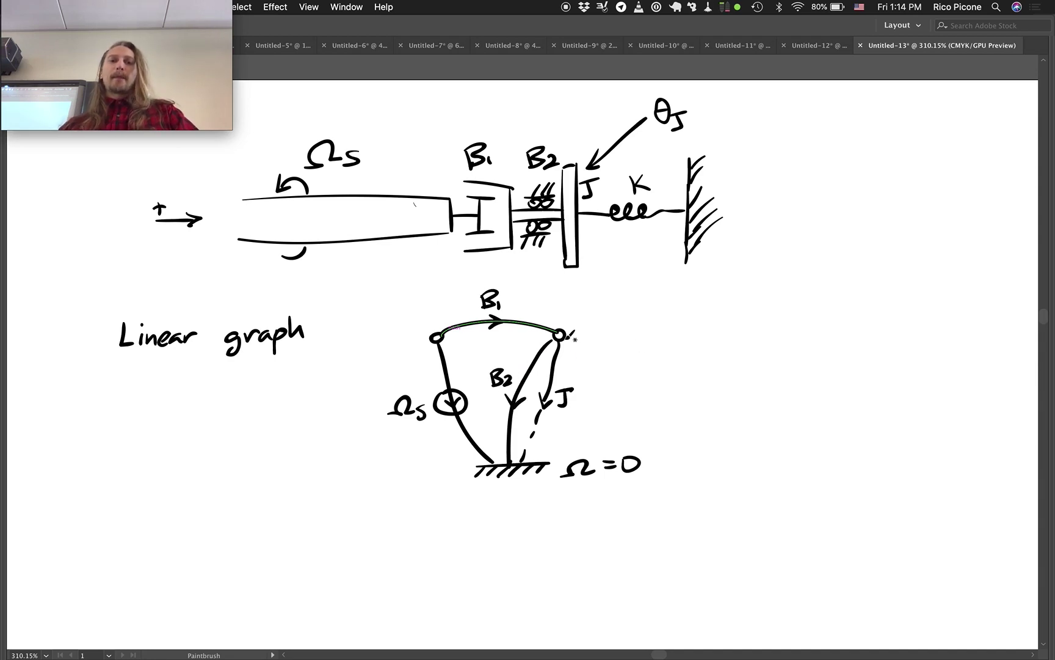
pyautogui.moveTo(567, 335)
pyautogui.mouseDown()
pyautogui.moveTo(586, 348)
pyautogui.moveTo(592, 387)
pyautogui.moveTo(541, 462)
pyautogui.mouseUp()
pyautogui.moveTo(584, 394); pyautogui.dragTo(616, 405)
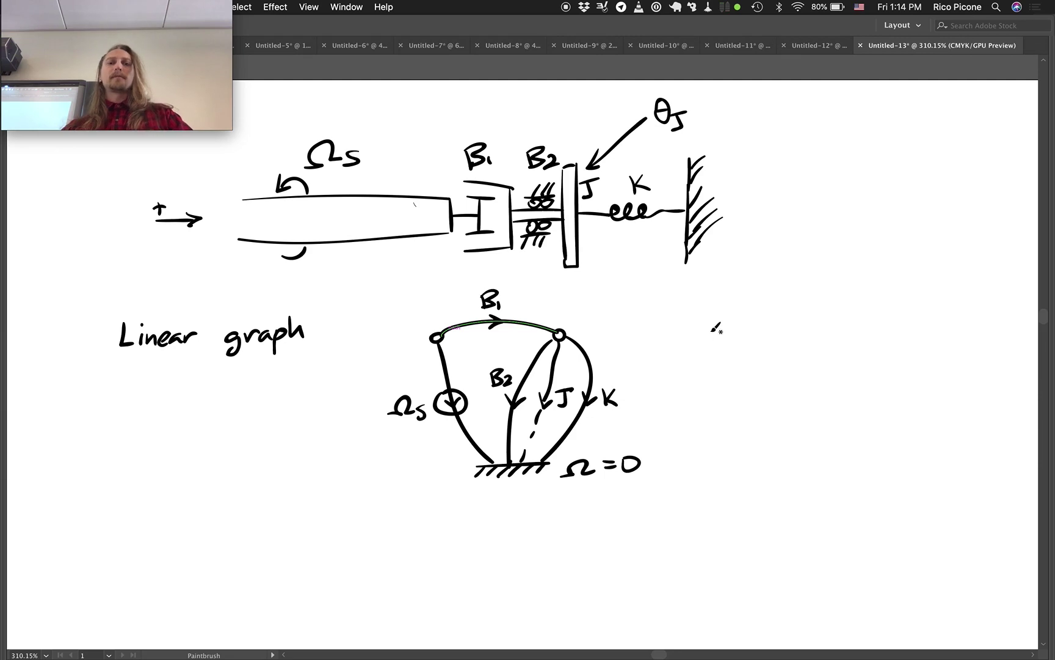